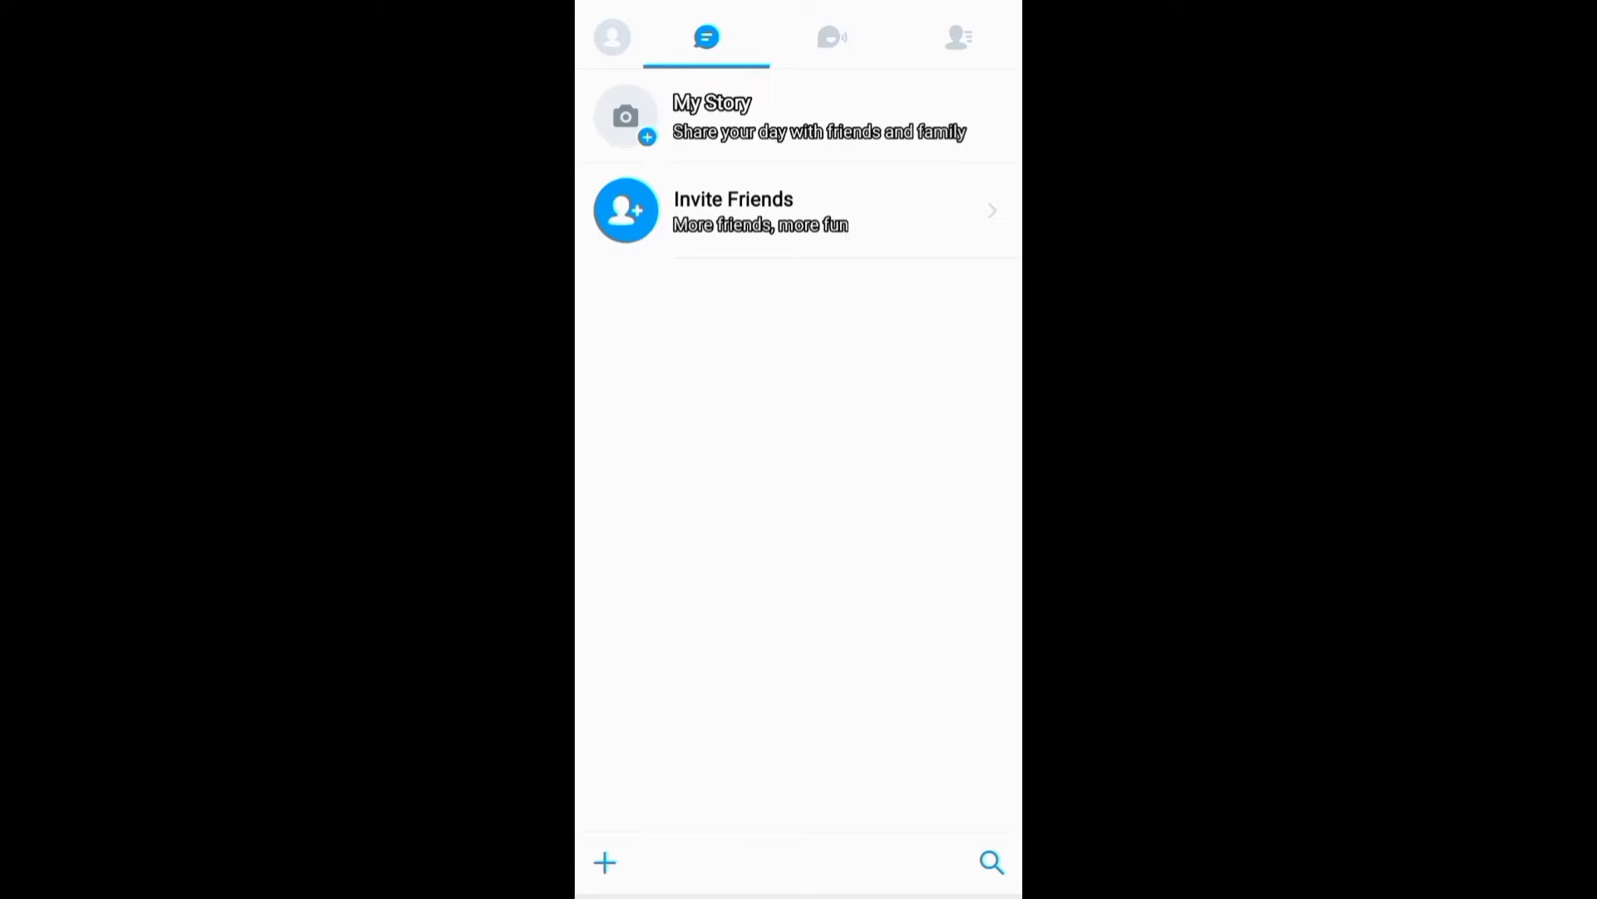
Add another imo account through Switch Account > Add Account in the profile menu
click(611, 37)
click(707, 223)
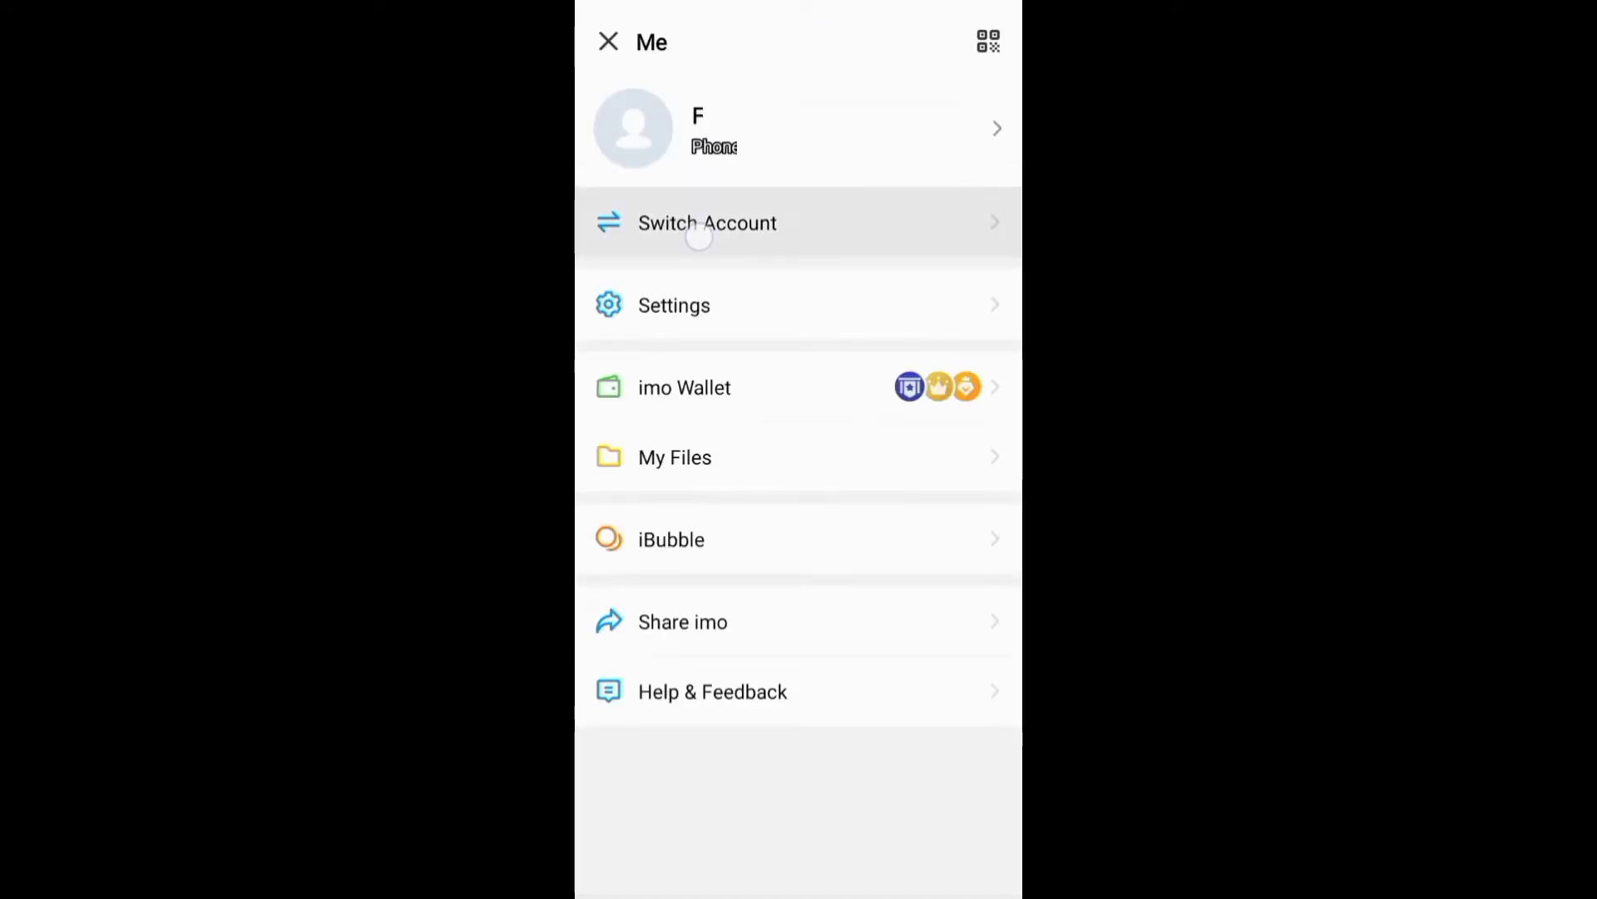
click(677, 364)
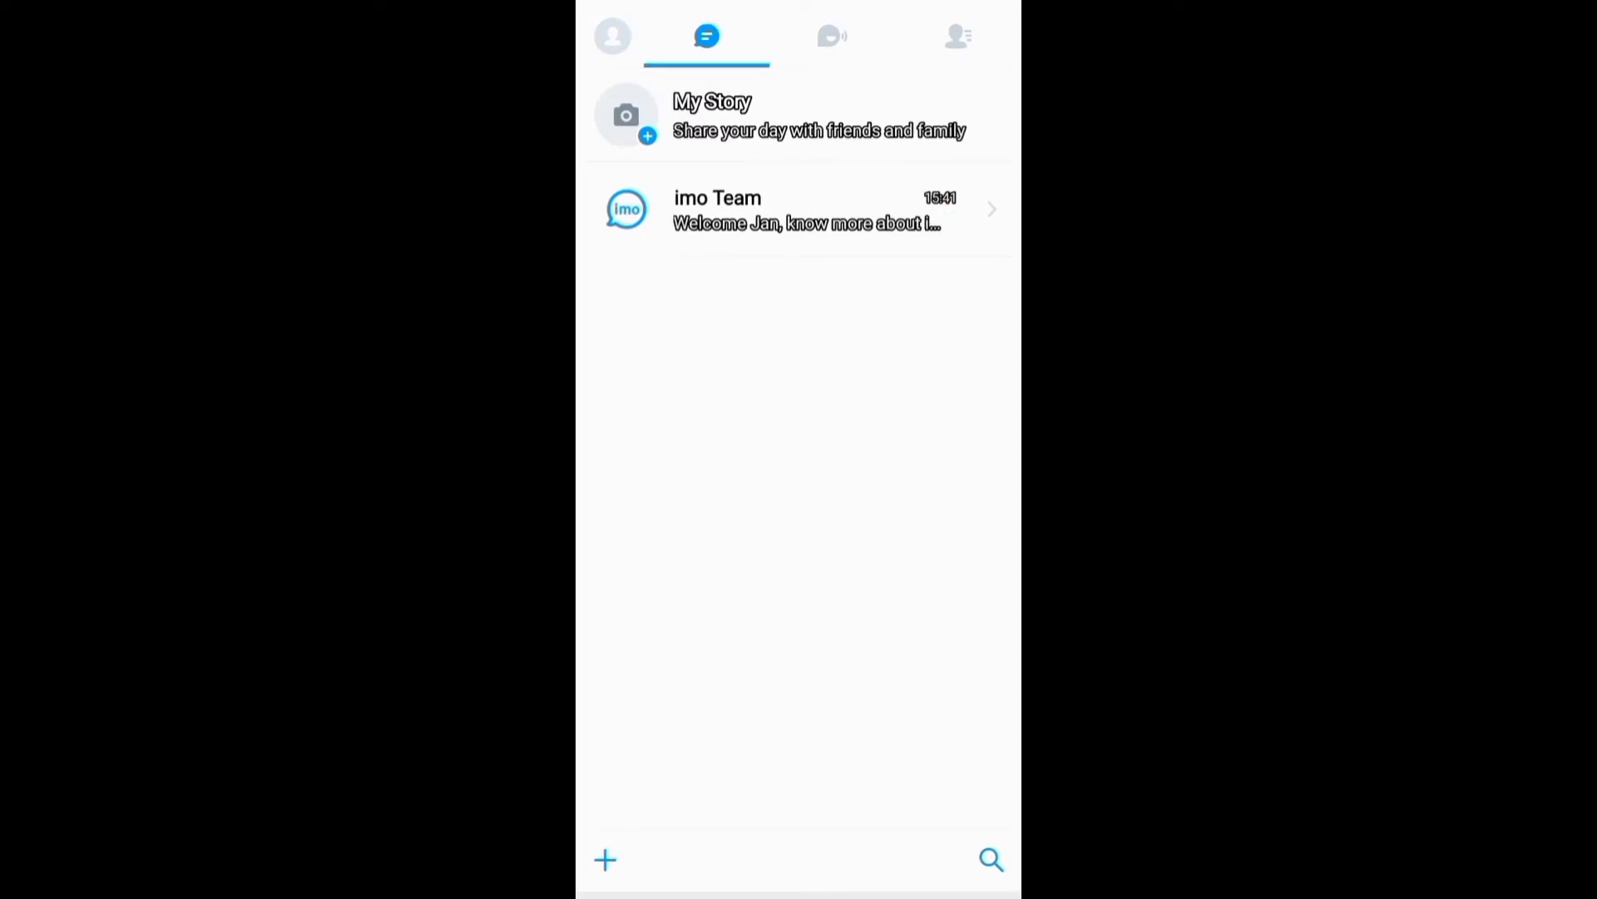
Browse the Rooms section and the new account's profile page
click(832, 35)
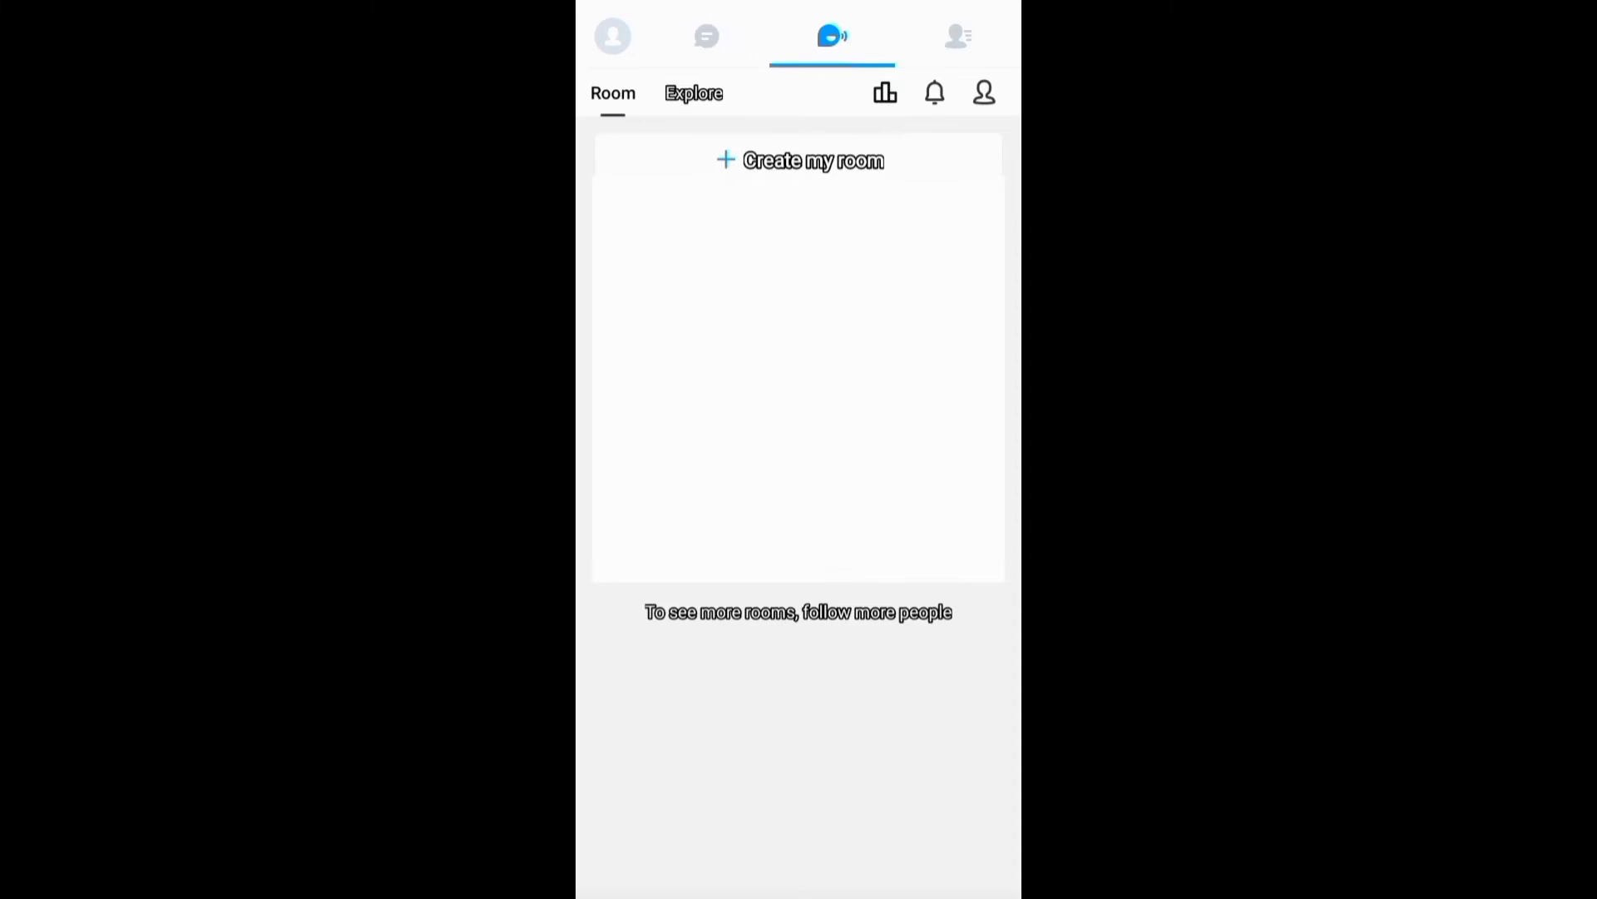
click(707, 35)
click(613, 36)
click(714, 126)
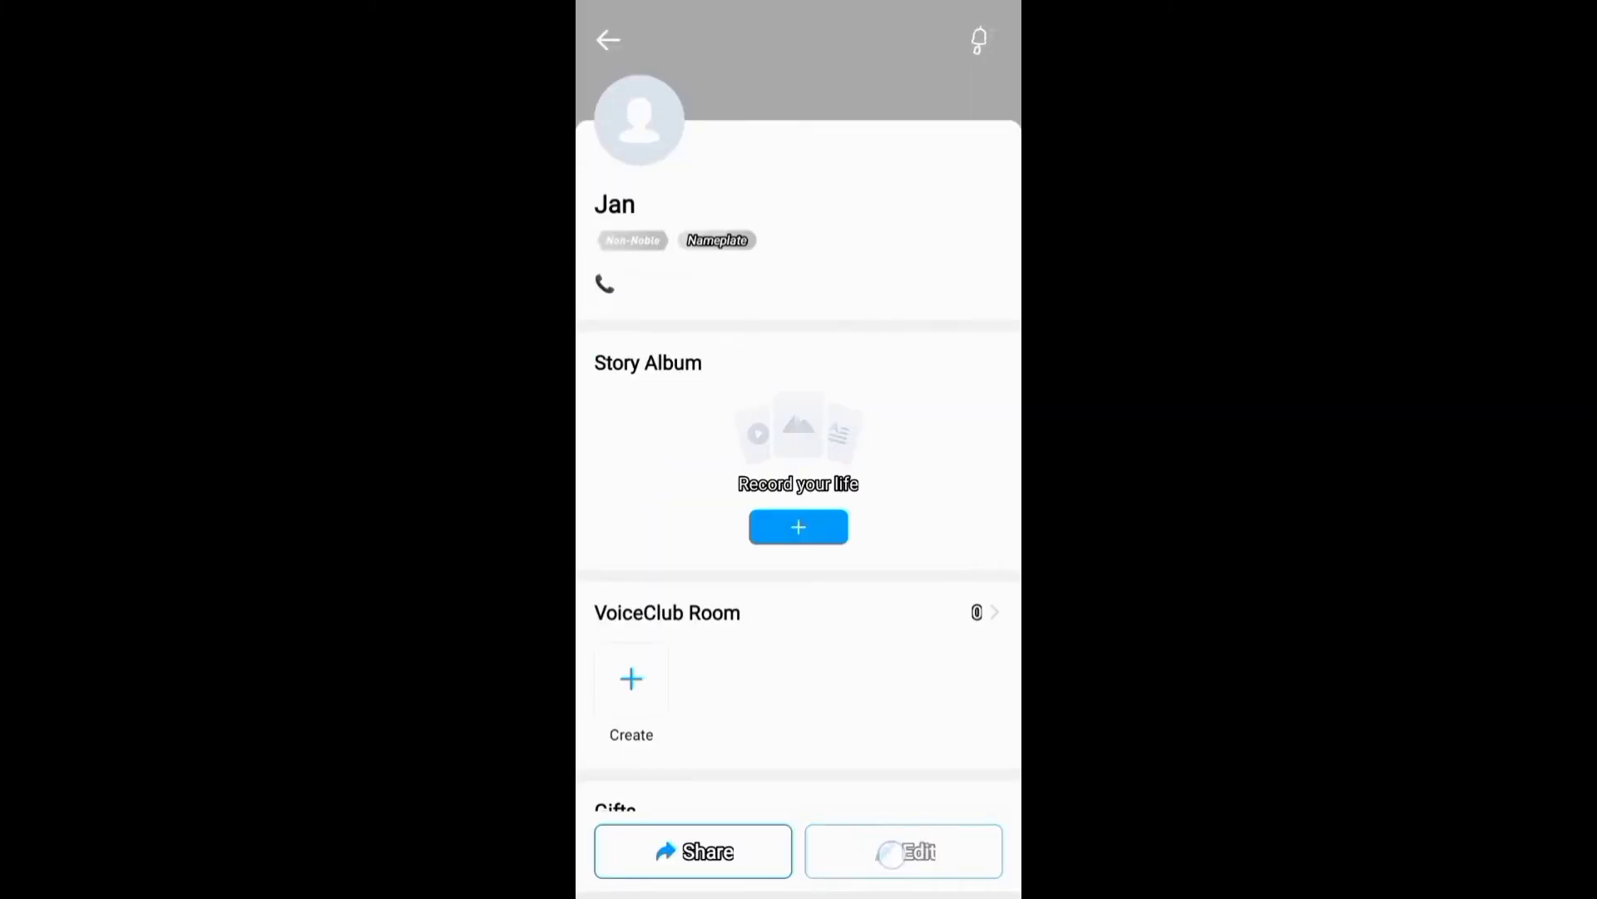
click(608, 40)
Briefly view app settings, then bring up the account switcher
click(826, 310)
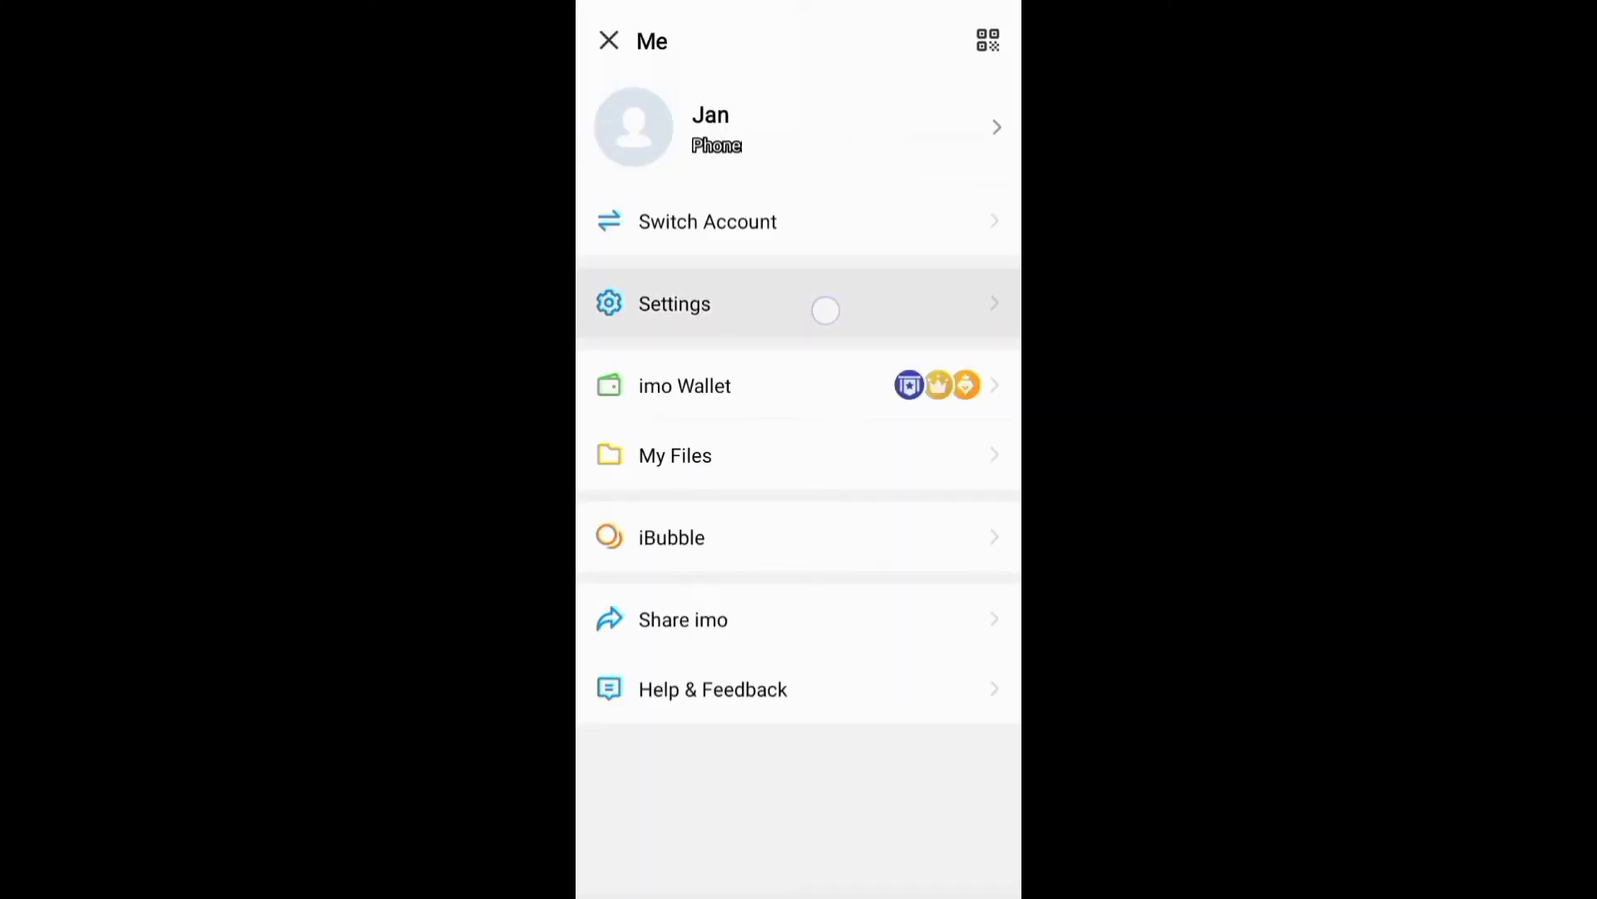
key(Escape)
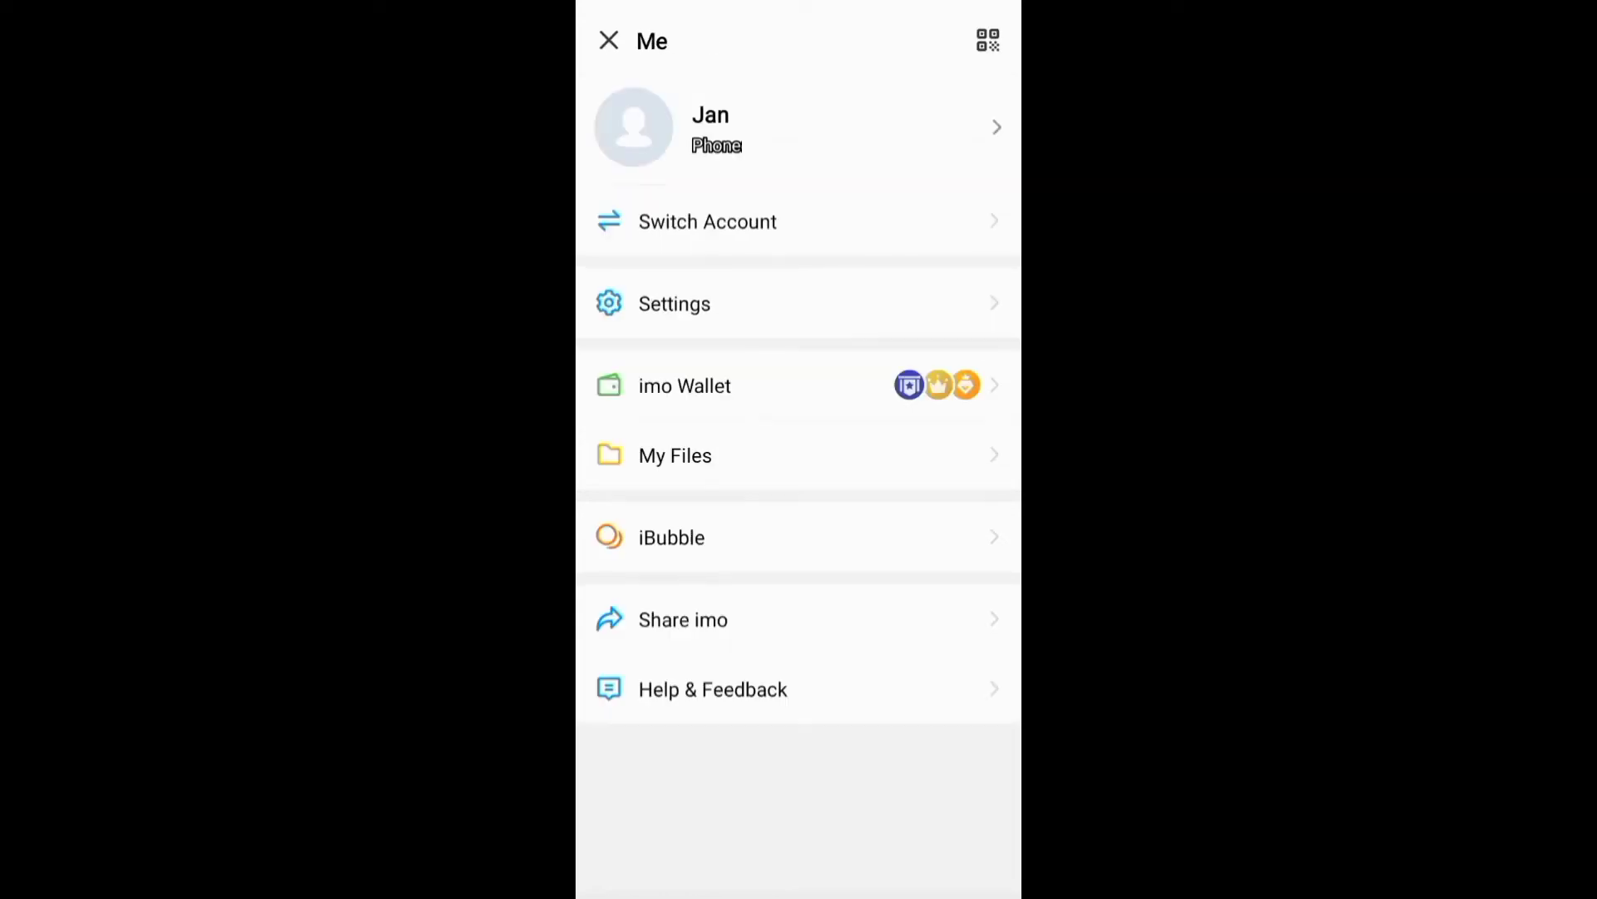
click(837, 235)
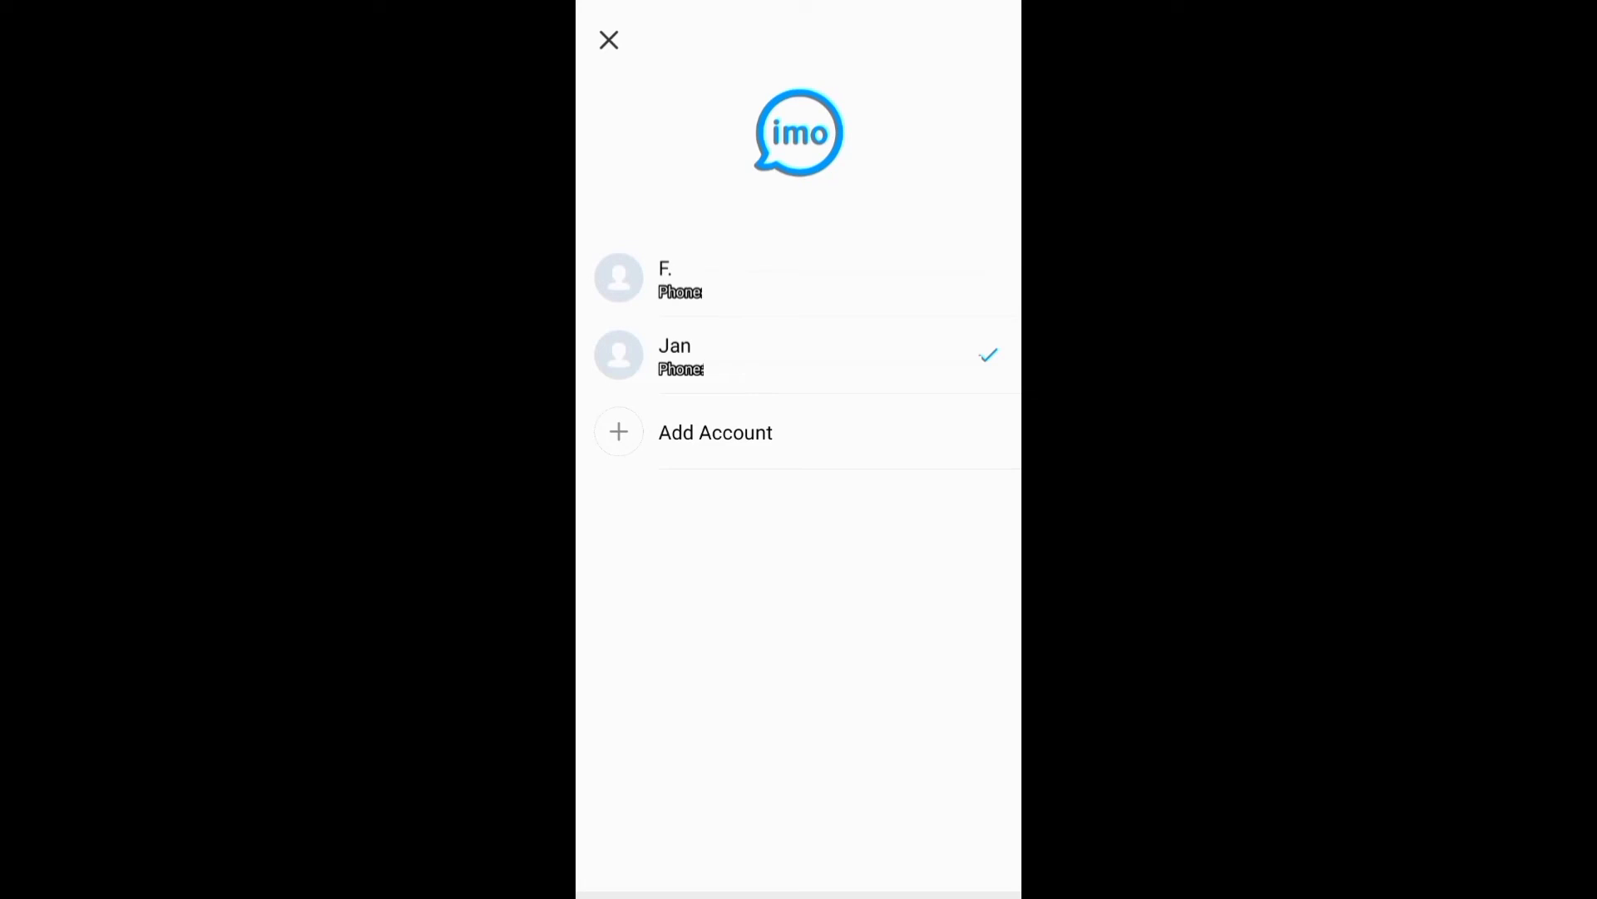
Close the account list and view the Contacts tab and its New Contacts page
key(Escape)
click(958, 34)
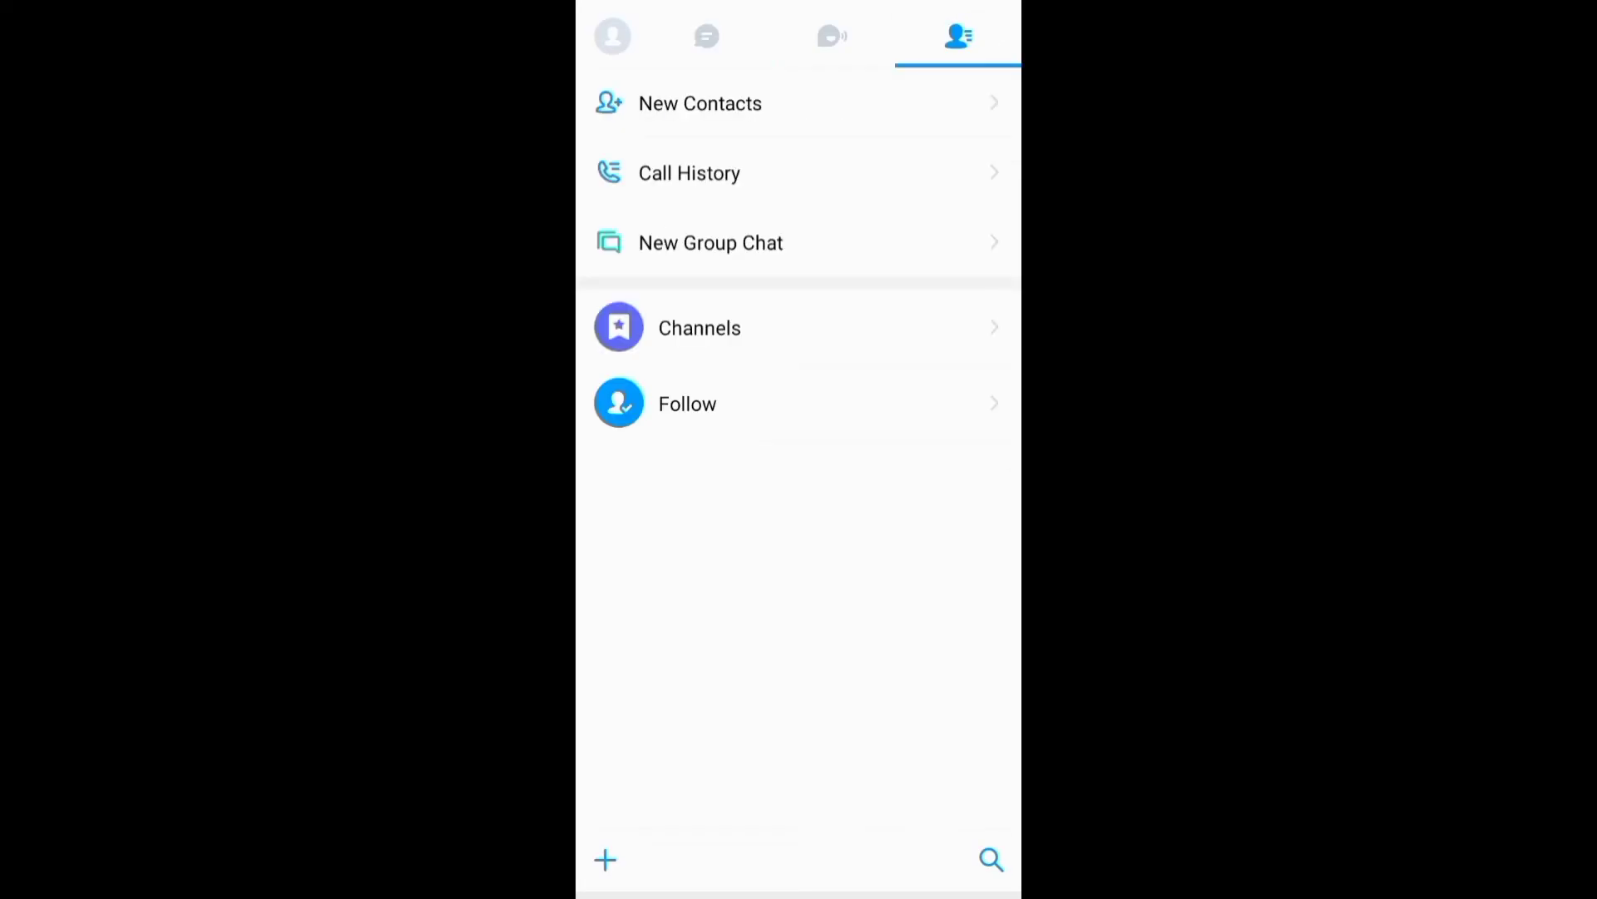
click(836, 106)
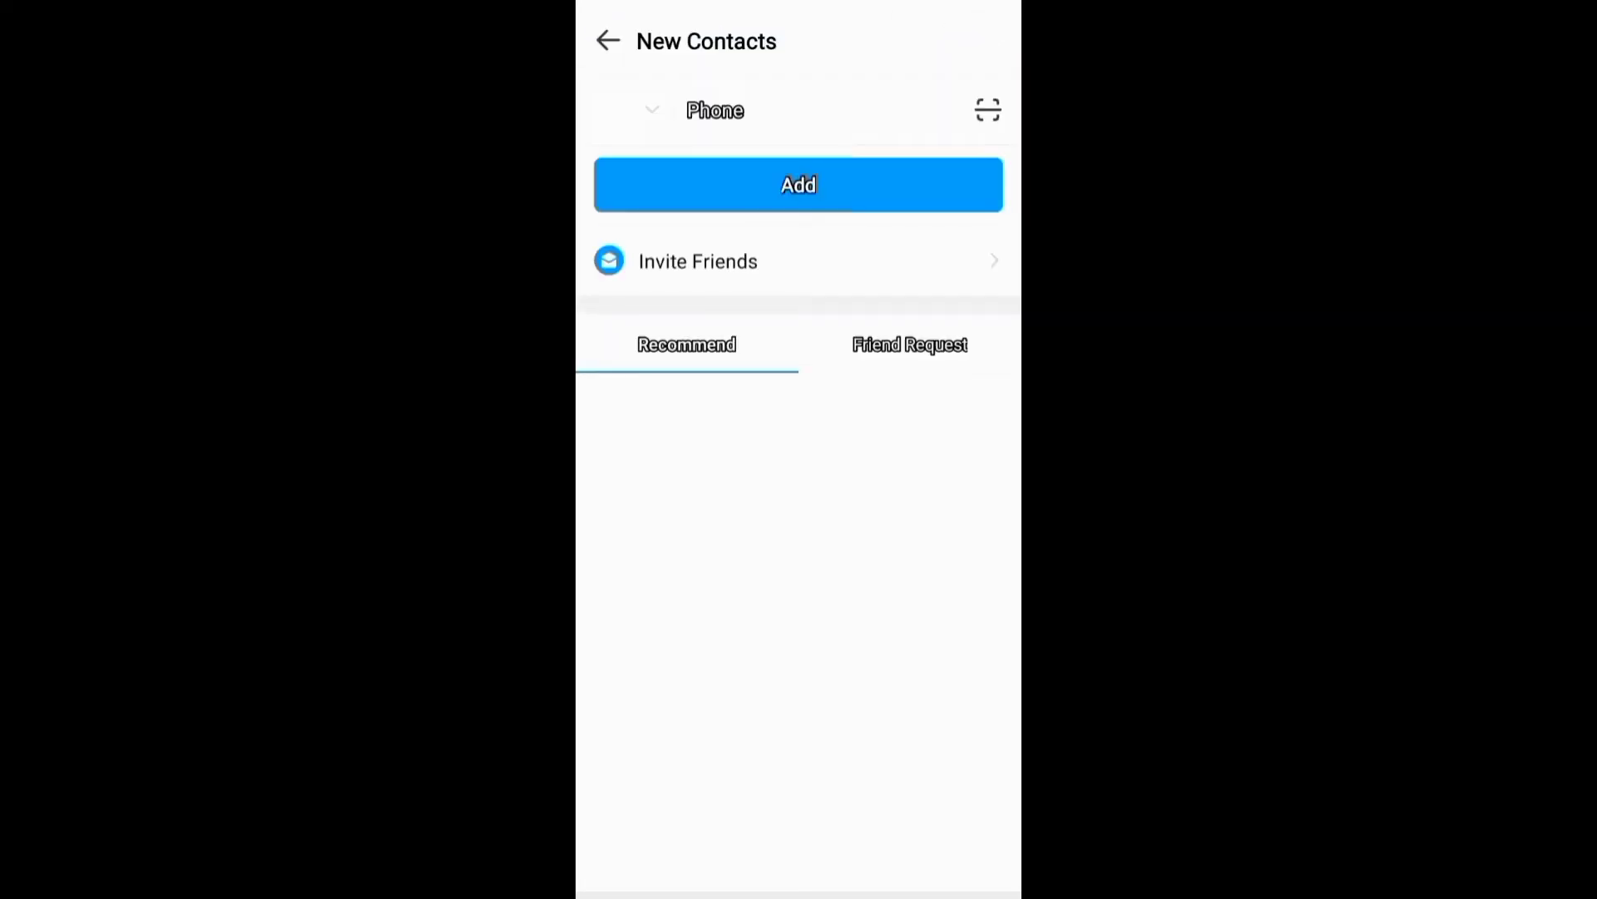
key(Escape)
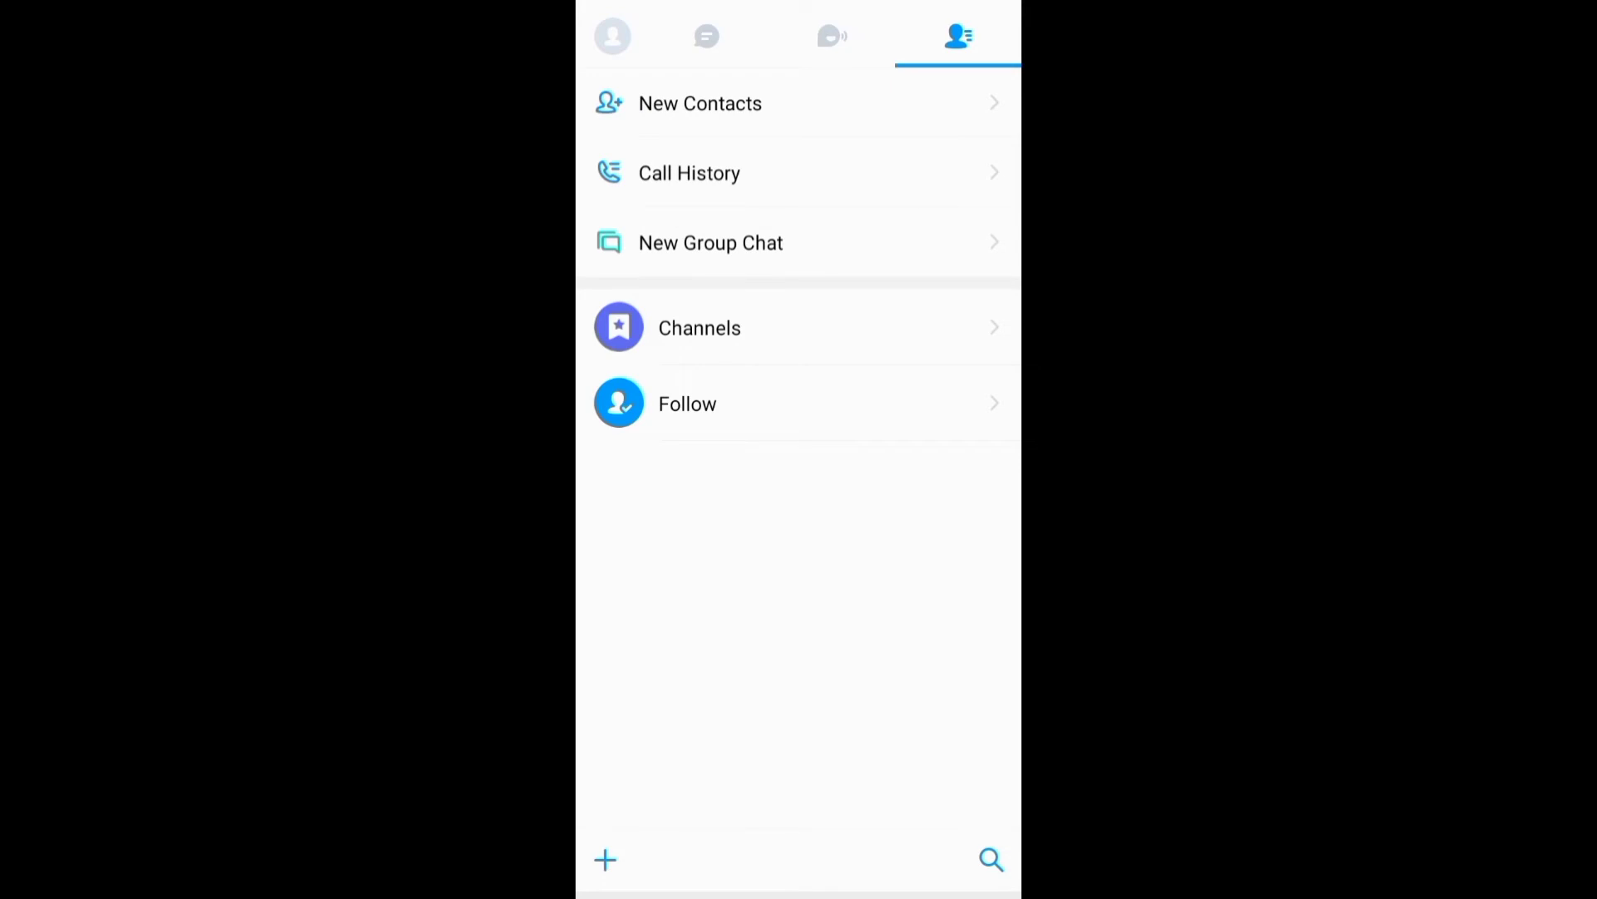
Go through Settings > Account & Security to the Delete imo Account page
click(613, 36)
click(670, 313)
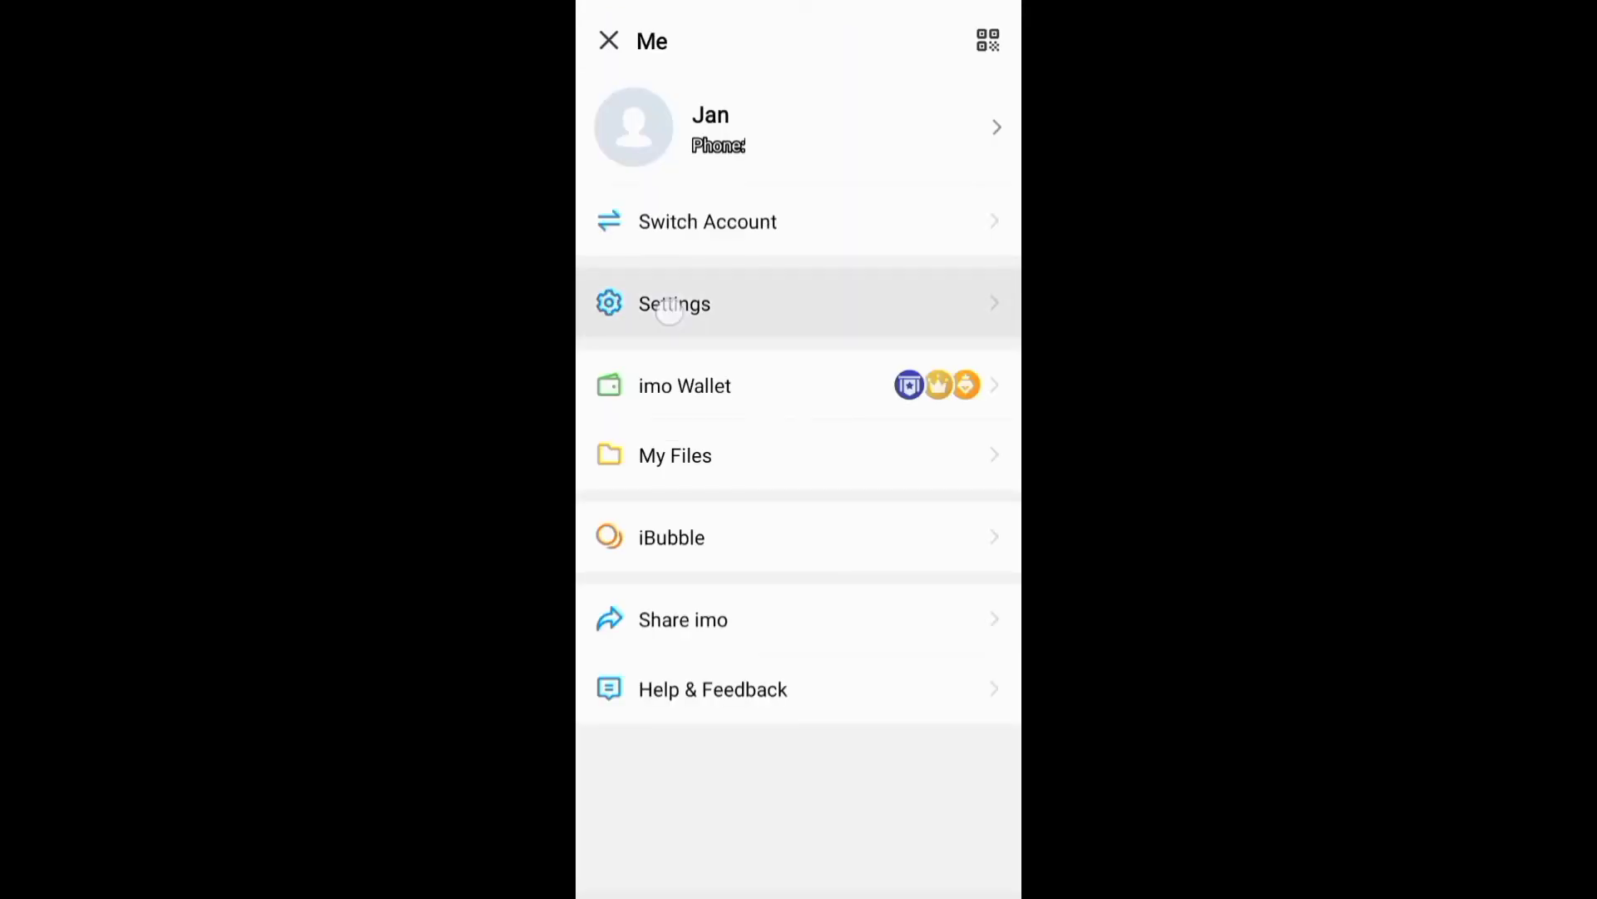
click(672, 479)
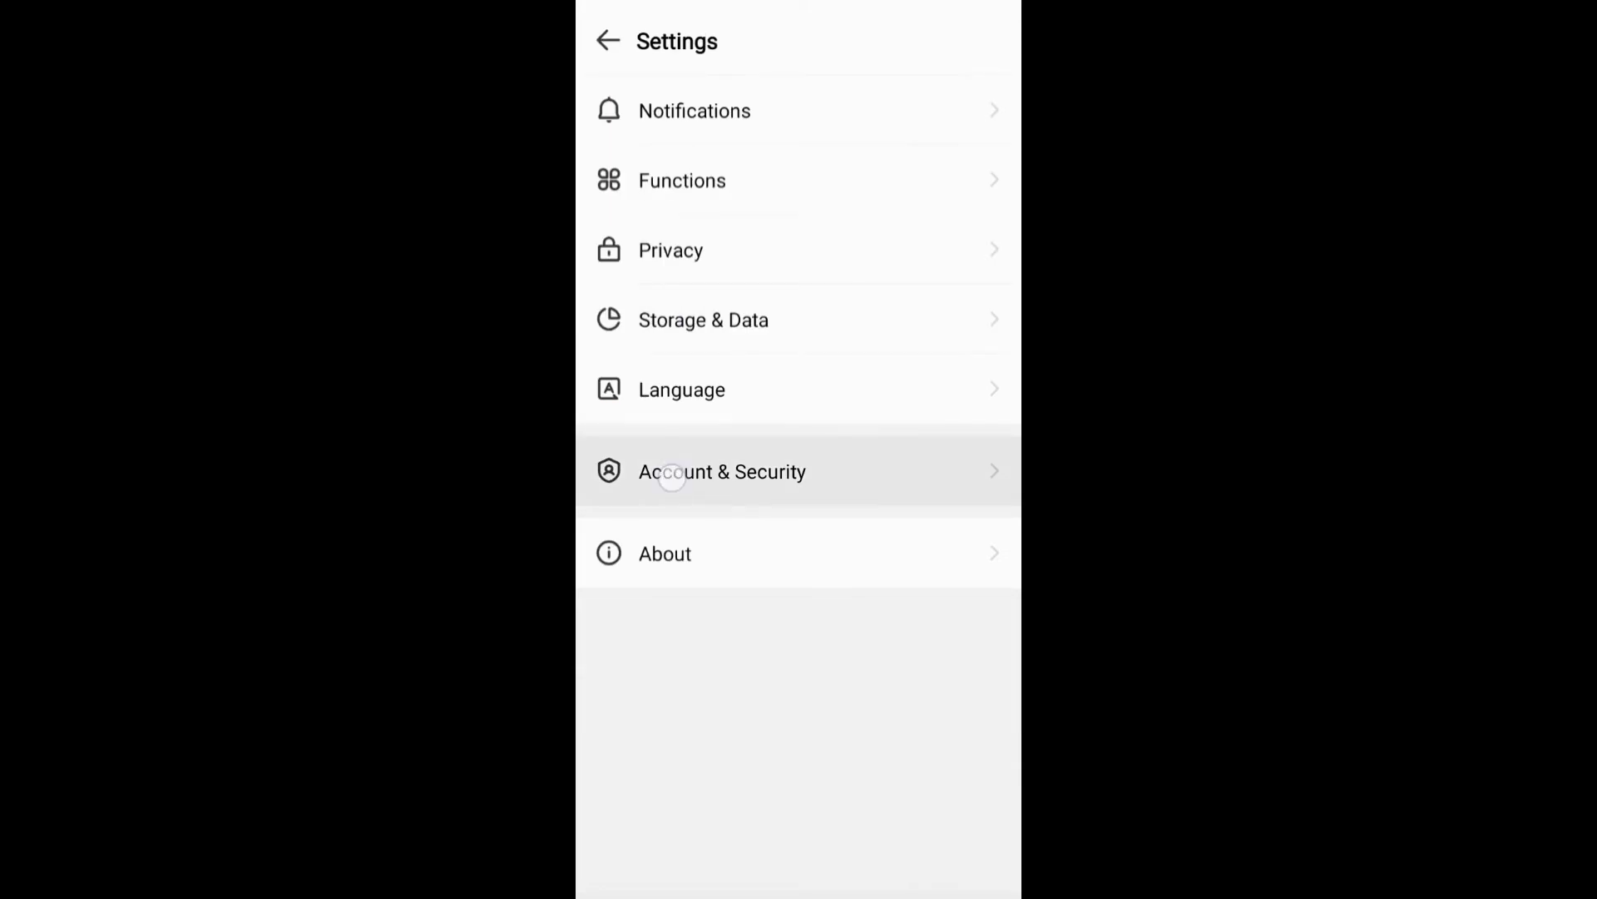
click(675, 444)
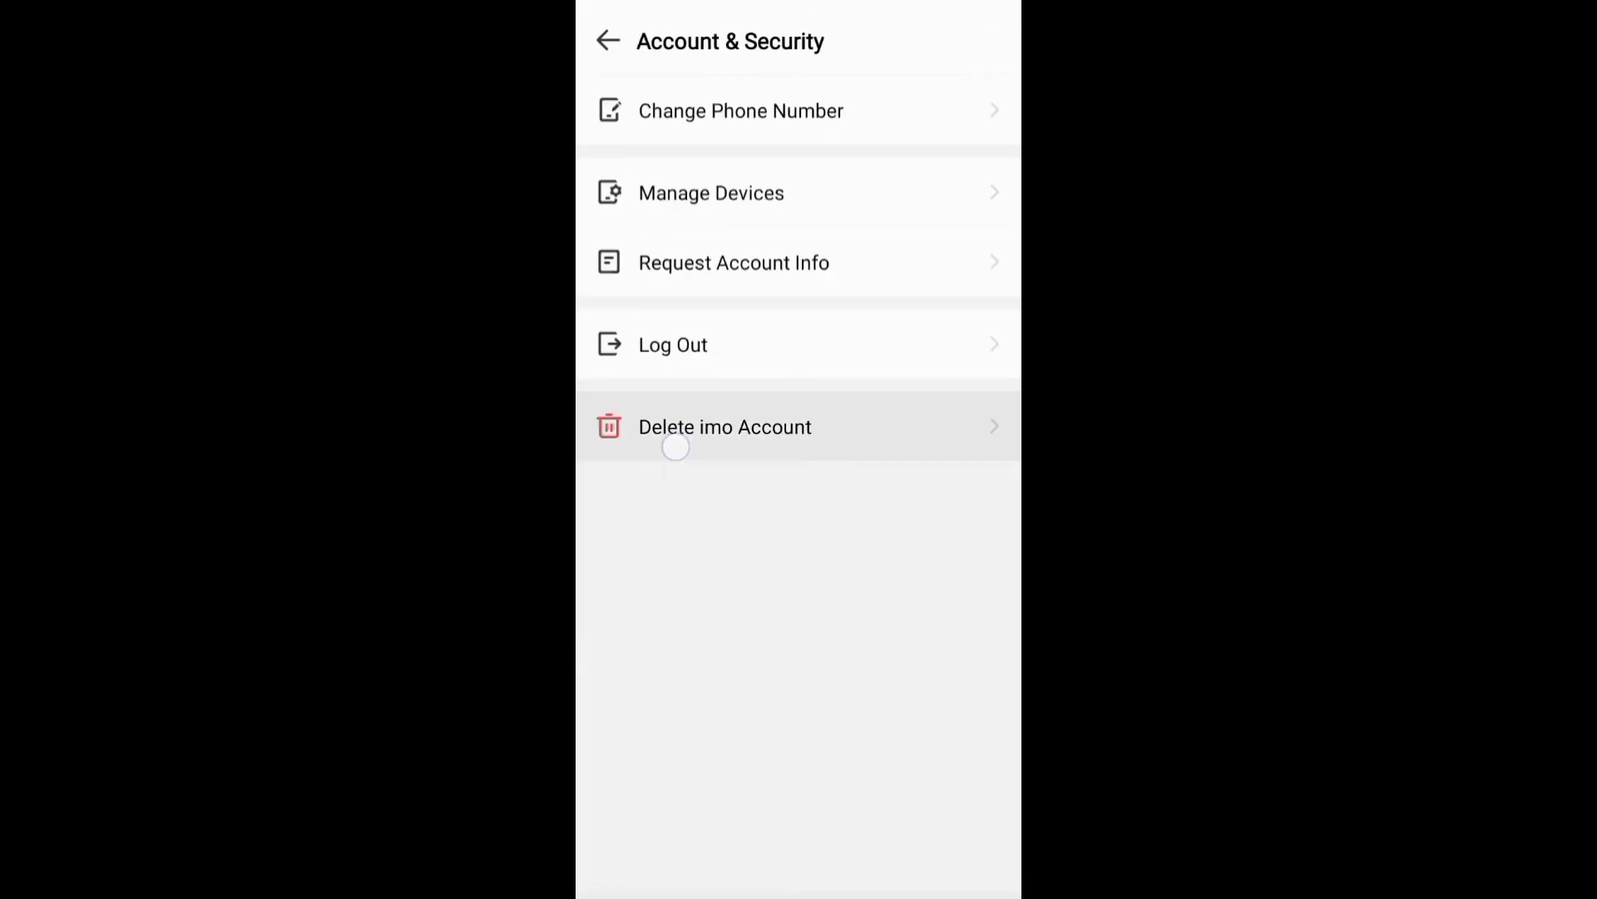